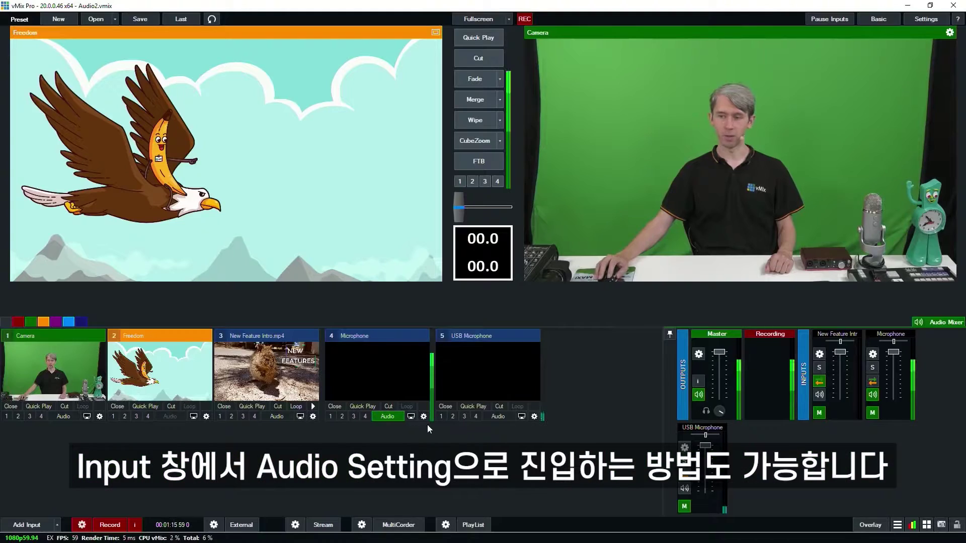
Open the Microphone's Audio Settings, close them, then reopen them from the Audio Mixer gear
click(424, 418)
click(683, 253)
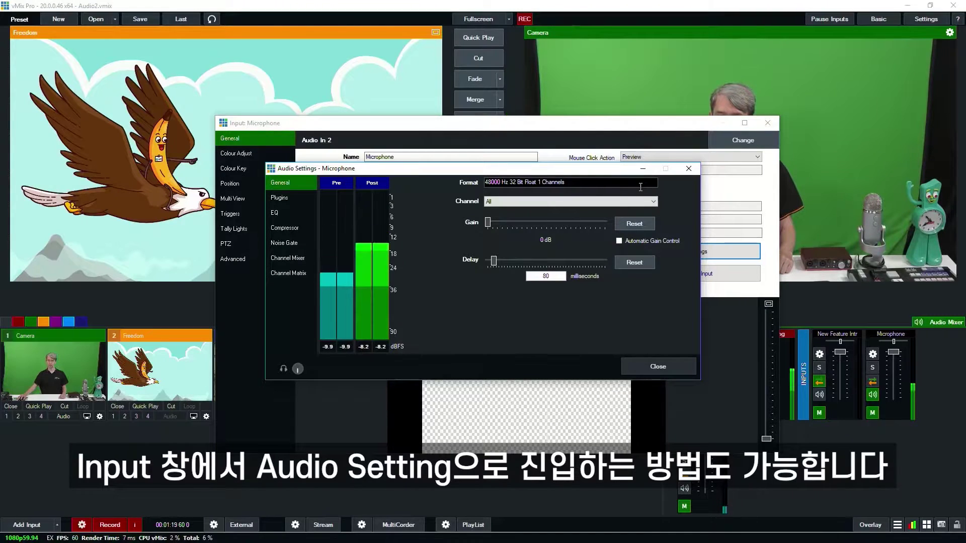
click(688, 168)
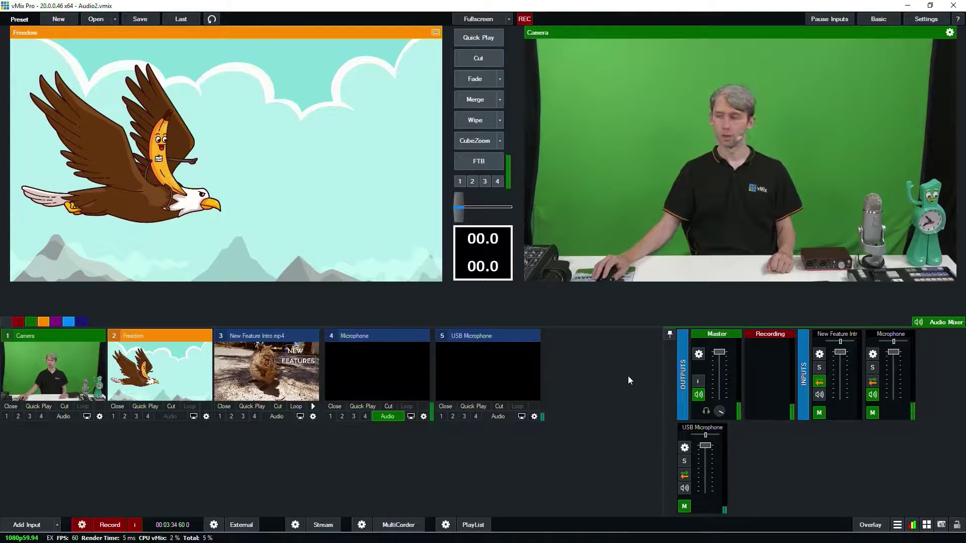
click(872, 355)
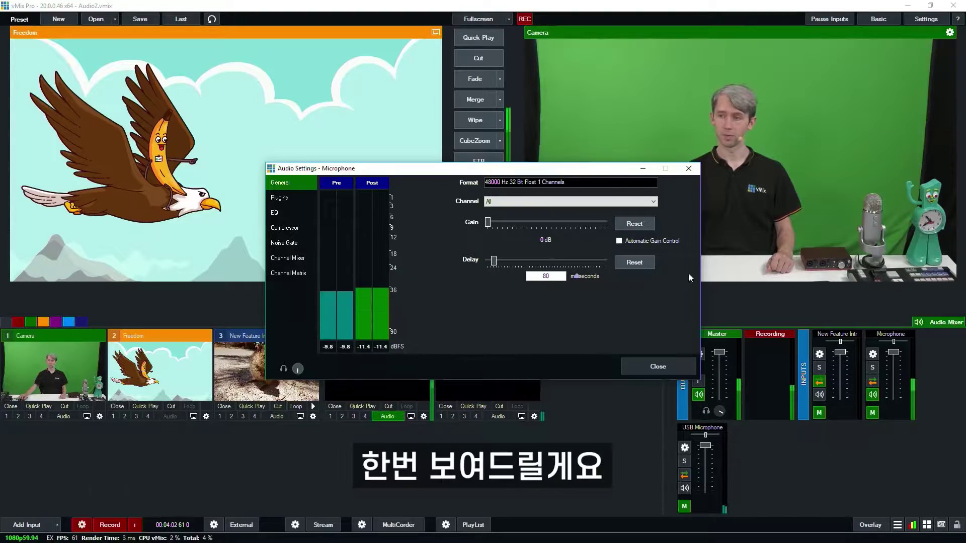
click(614, 201)
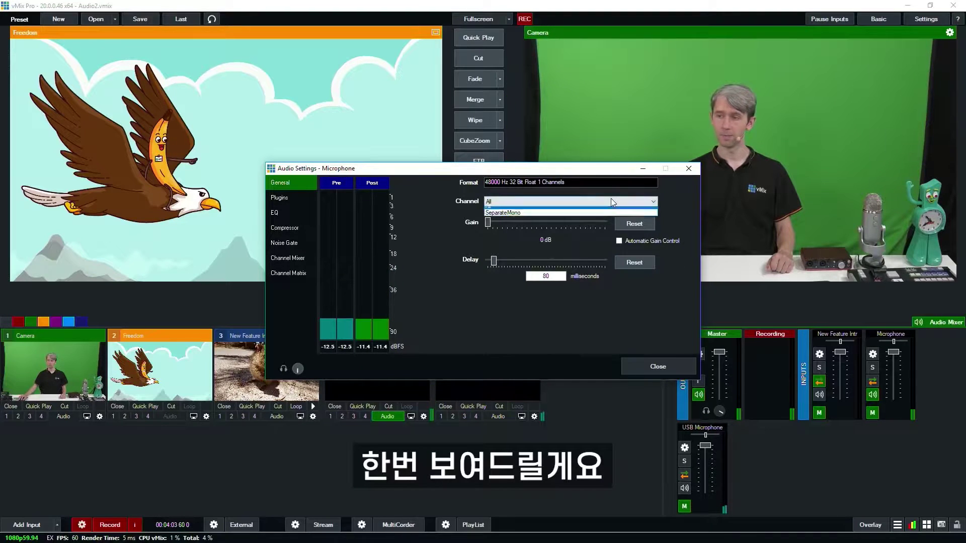
click(524, 216)
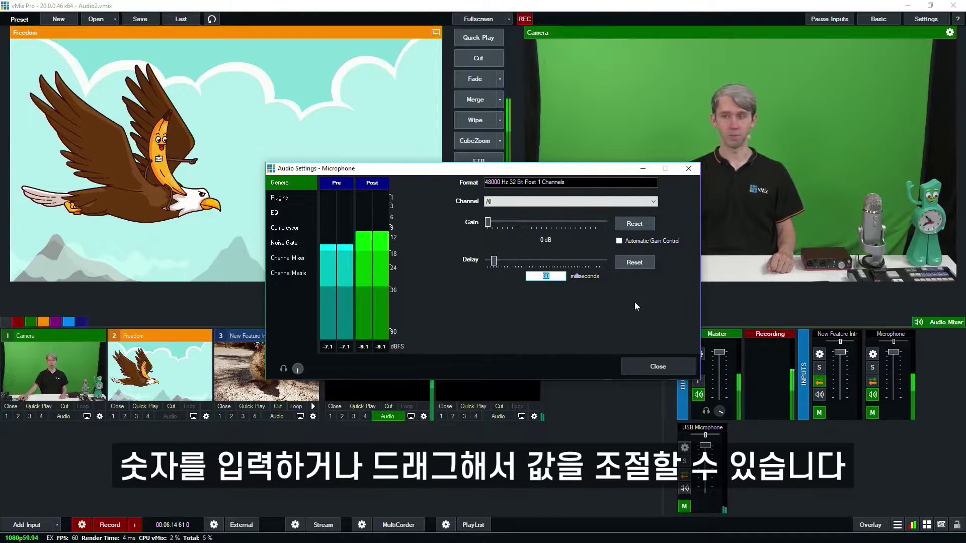
click(625, 265)
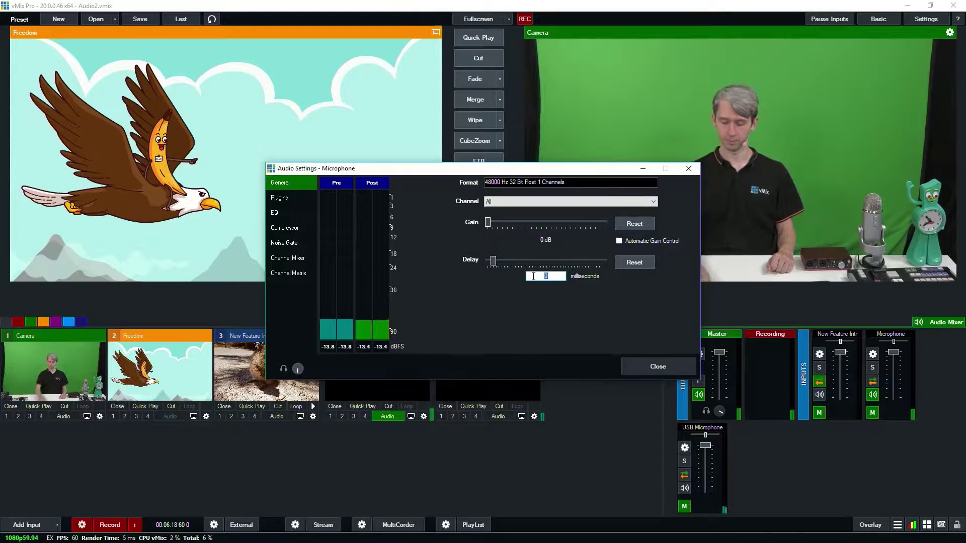
text(80)
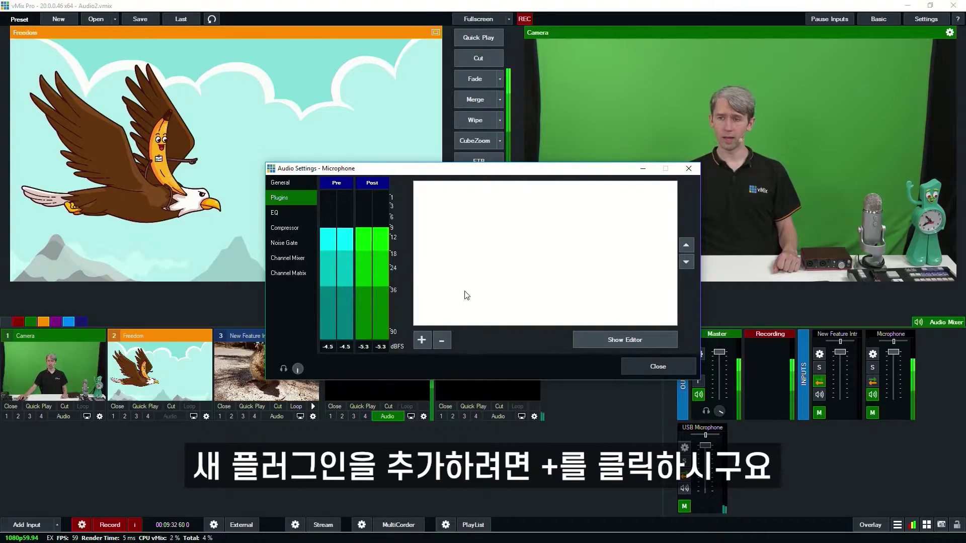
Start a new plugin with the WaveShell-VST3 9.91_x64 driver and MaxxVolume Stereo as the plugin
click(424, 342)
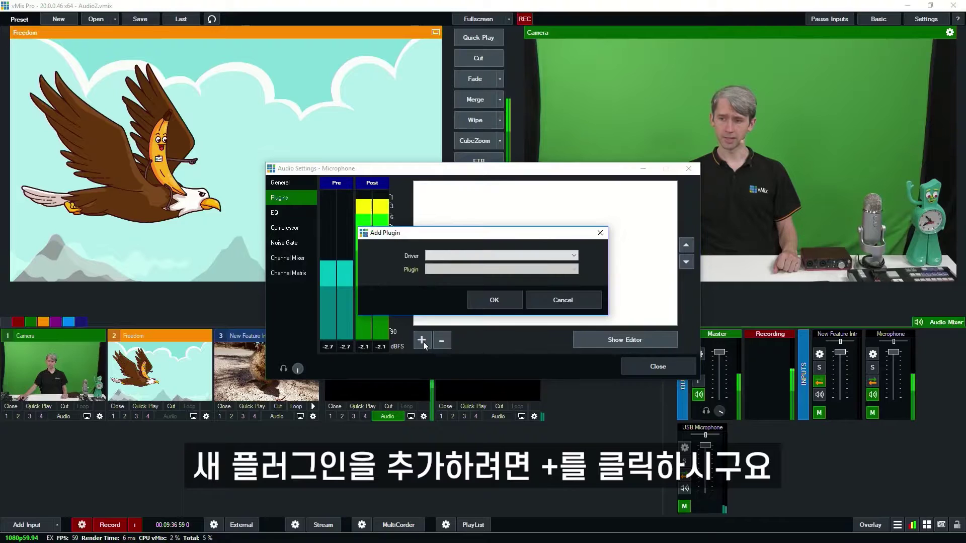
click(437, 258)
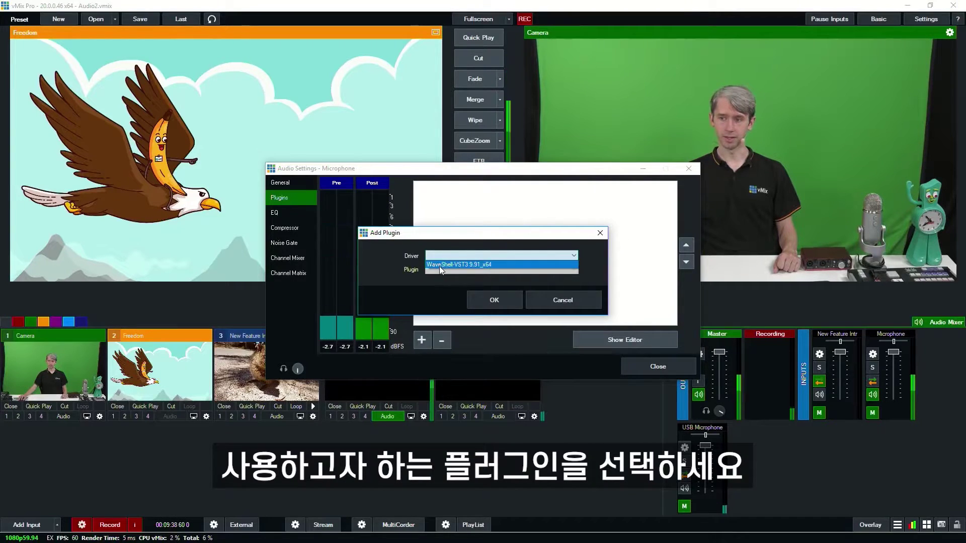
click(439, 265)
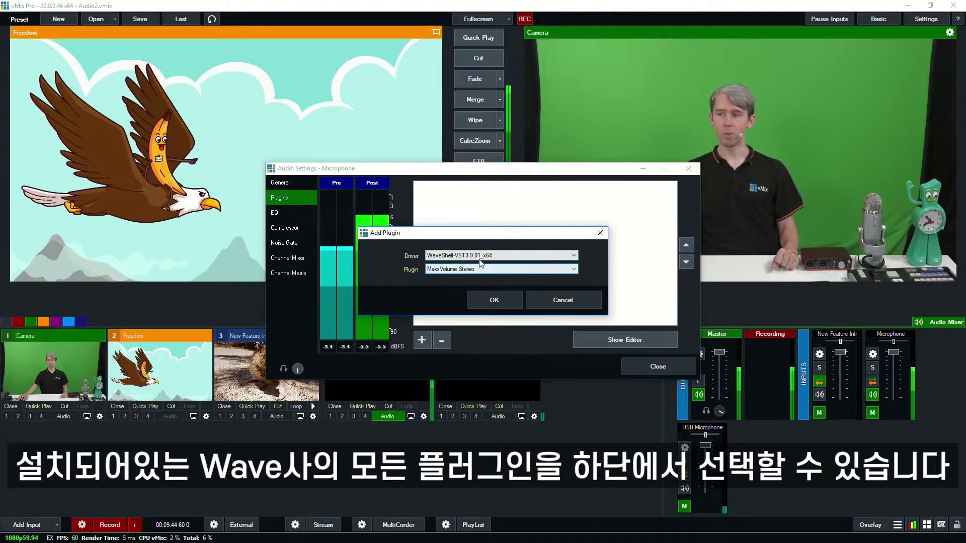
click(455, 272)
click(466, 278)
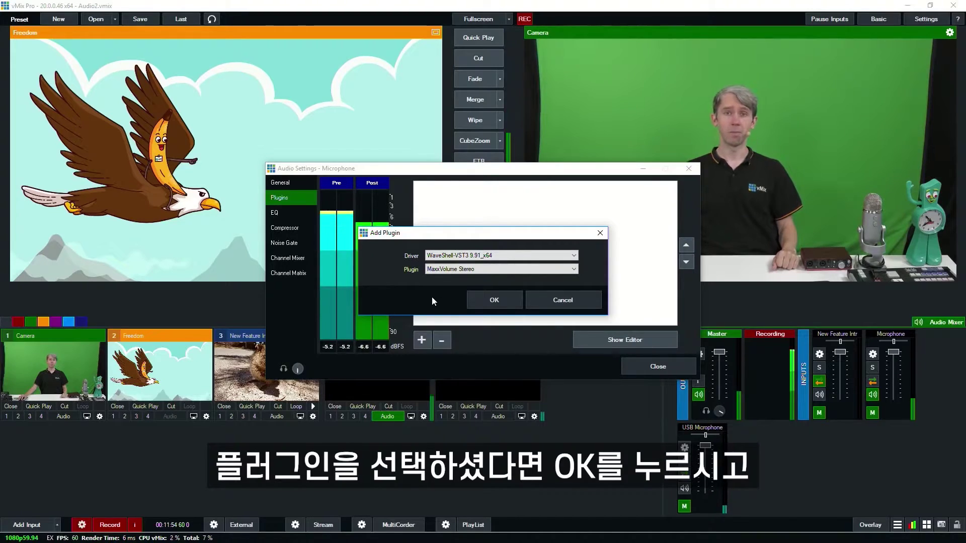
Confirm MaxxVolume Stereo, close its editor, and toggle its checkbox in the plugin list
click(482, 297)
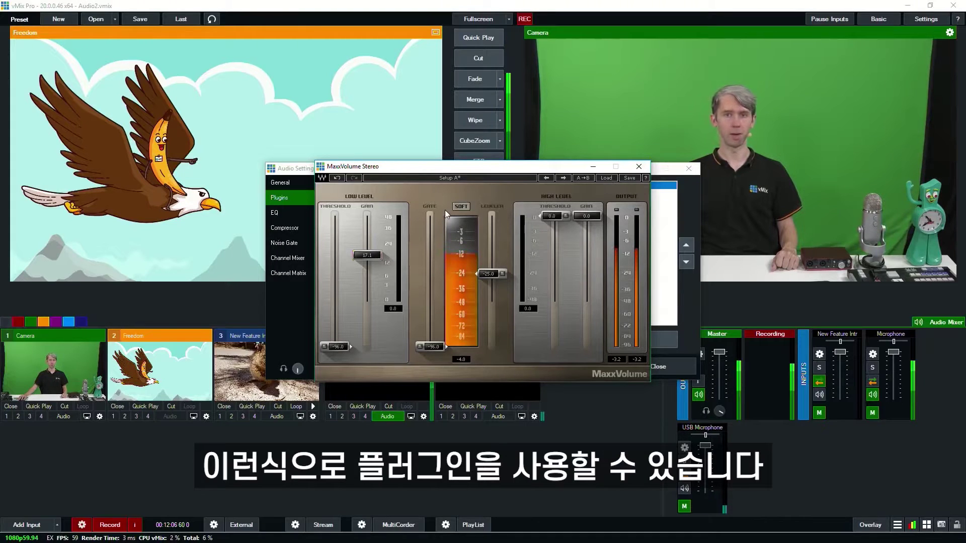
click(638, 167)
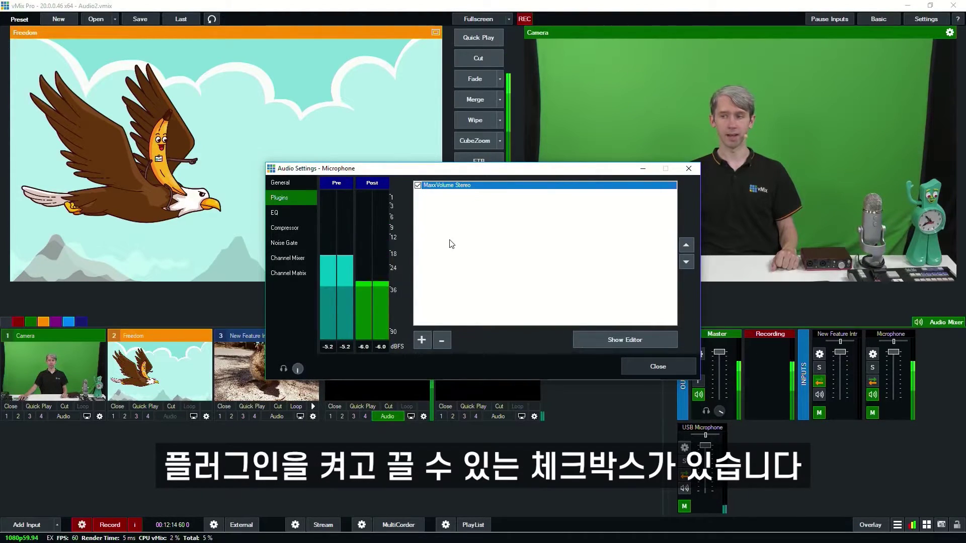
click(417, 186)
Re-enable MaxxVolume Stereo and view its editor controls, then close the editor
click(417, 186)
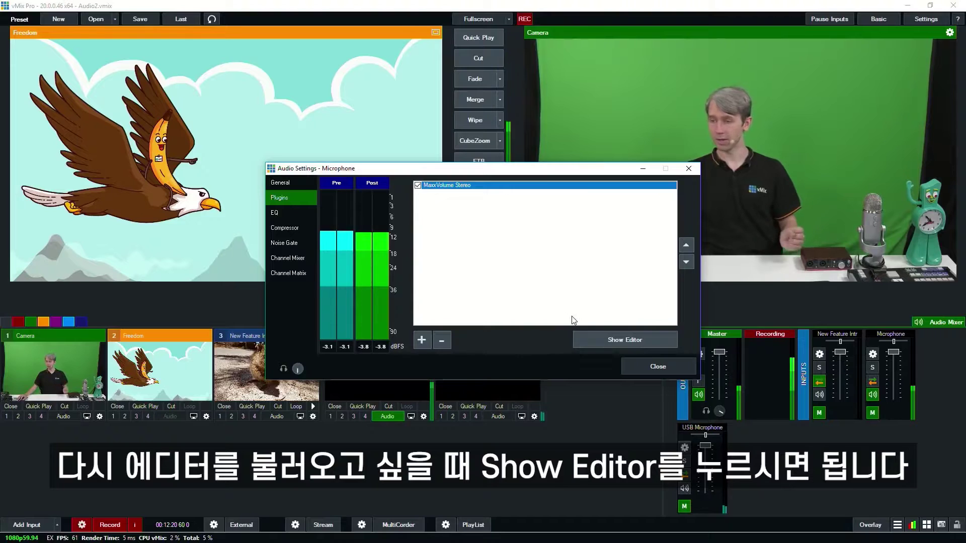
click(609, 333)
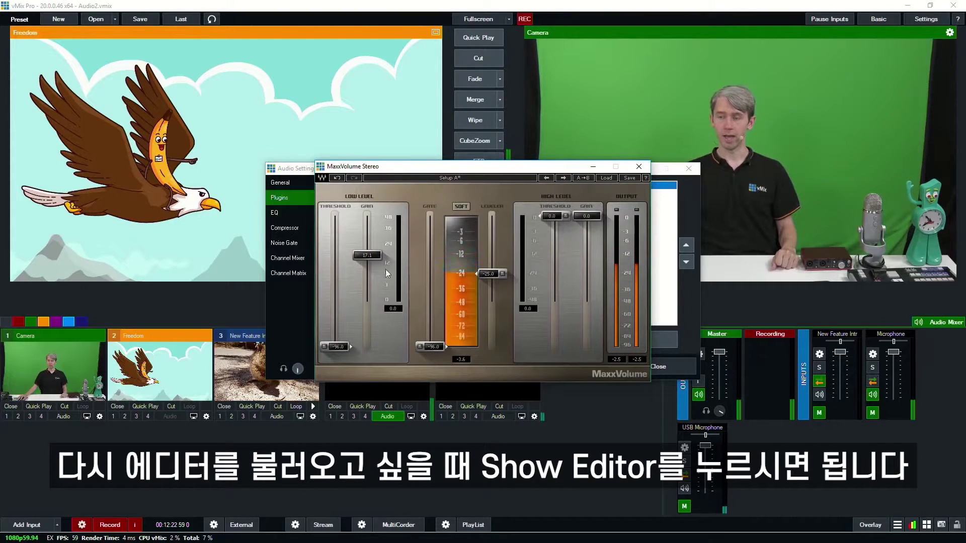
click(639, 166)
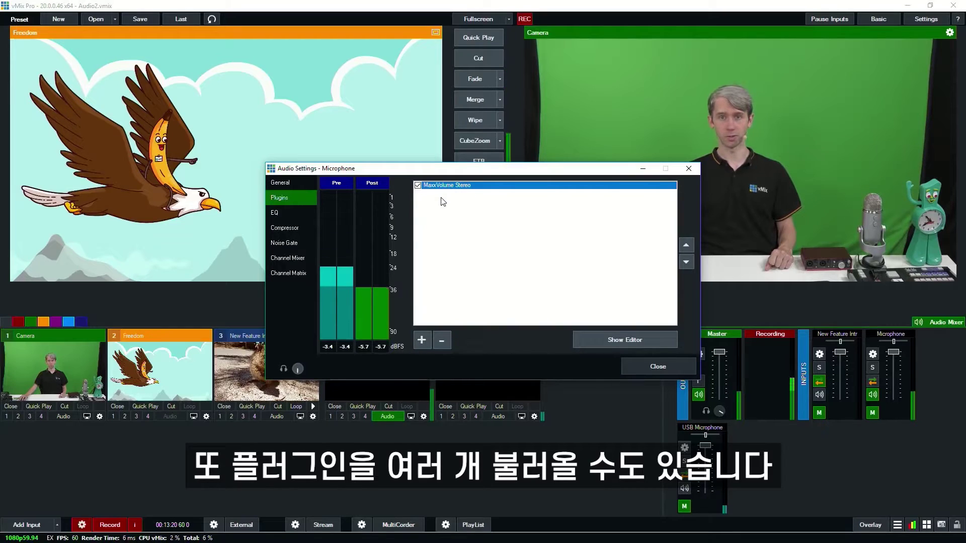
Disable MaxxVolume Stereo, then review the microphone's EQ and compressor pages
click(284, 212)
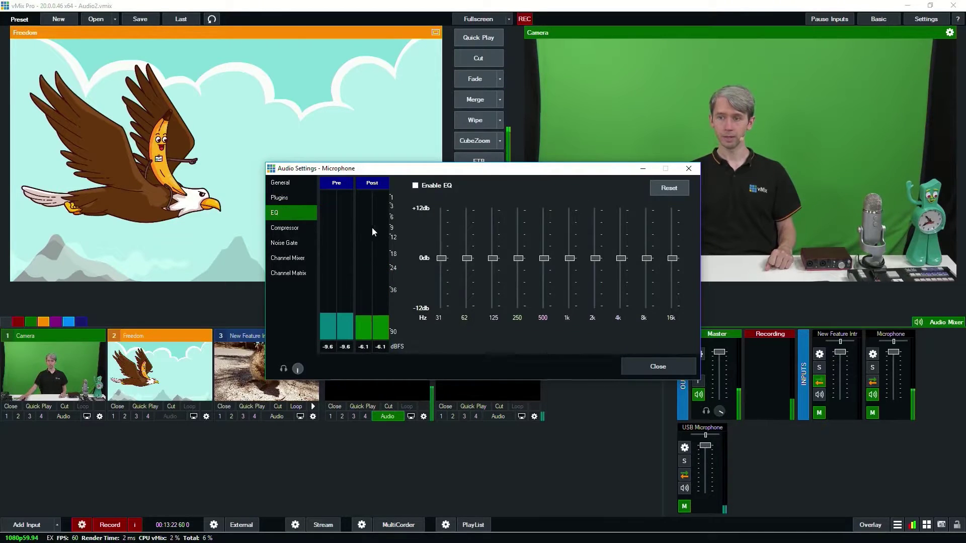
click(306, 198)
click(418, 186)
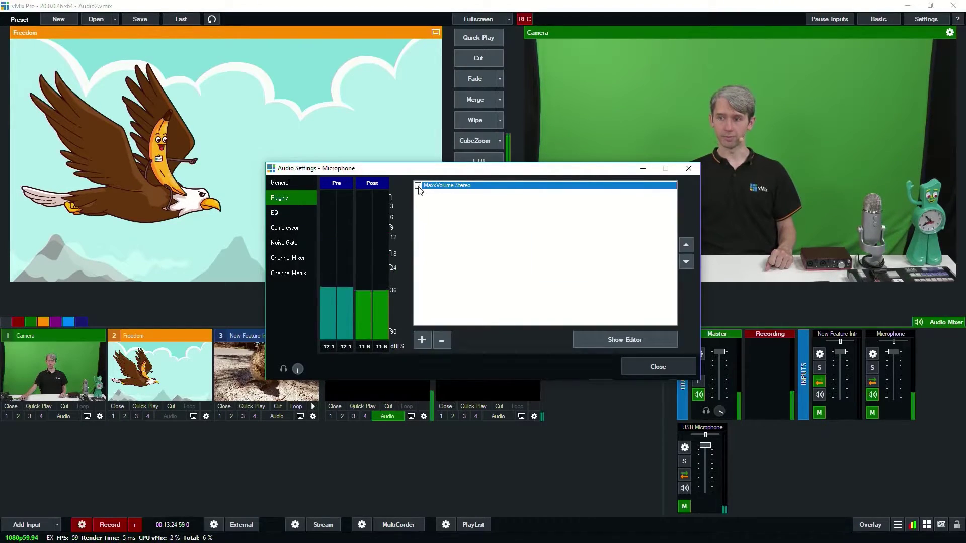
click(305, 212)
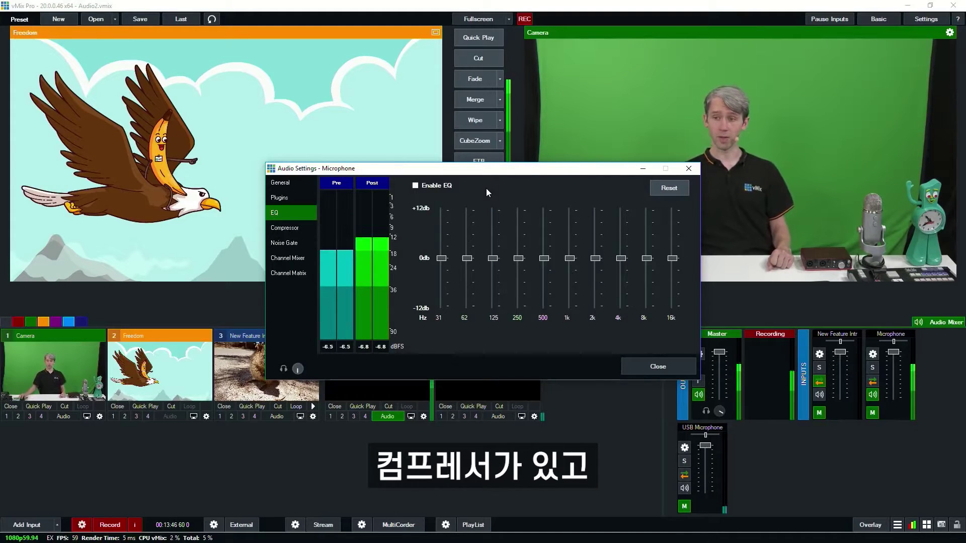
click(287, 228)
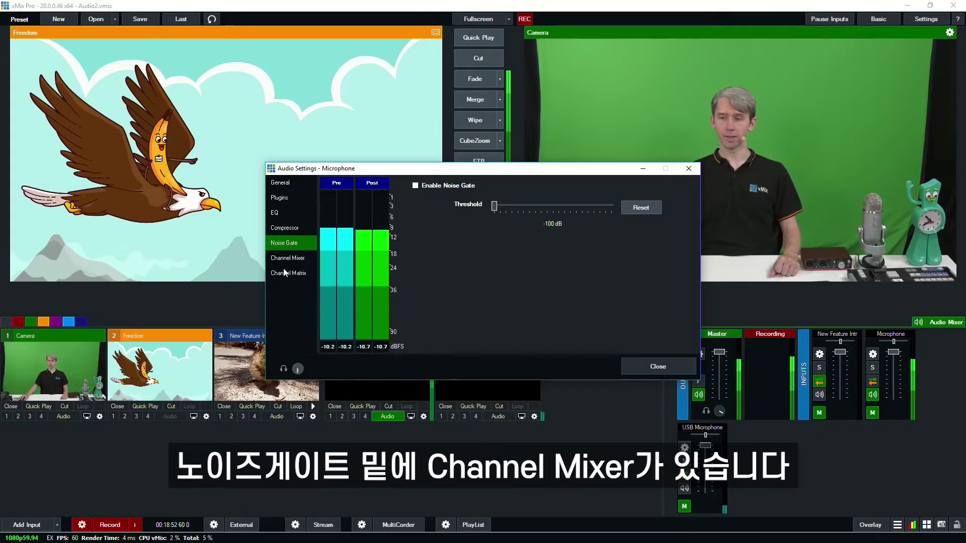
Show the microphone's Channel Mixer page
click(284, 259)
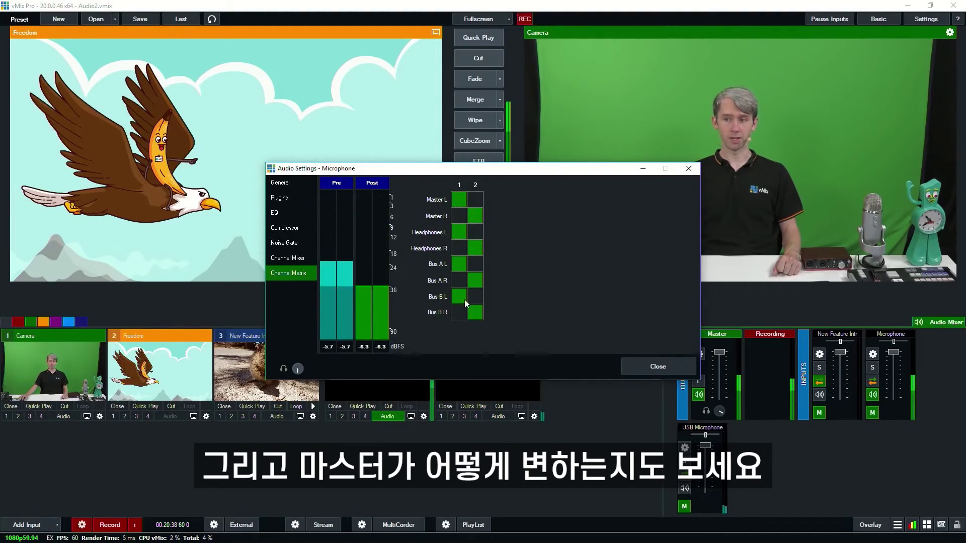
Toggle the Master L and Bus A matrix cells off and back on, keeping the original routing
click(463, 202)
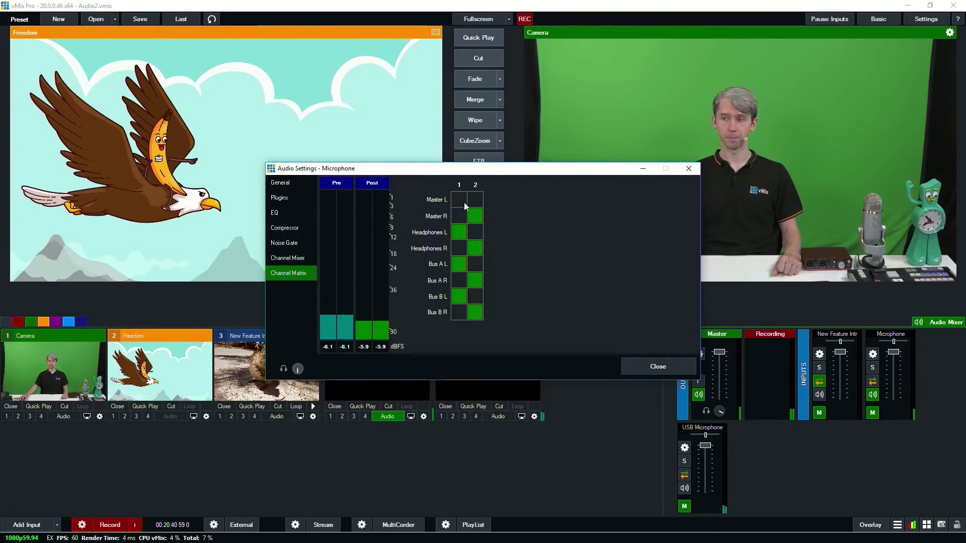
click(475, 280)
click(459, 264)
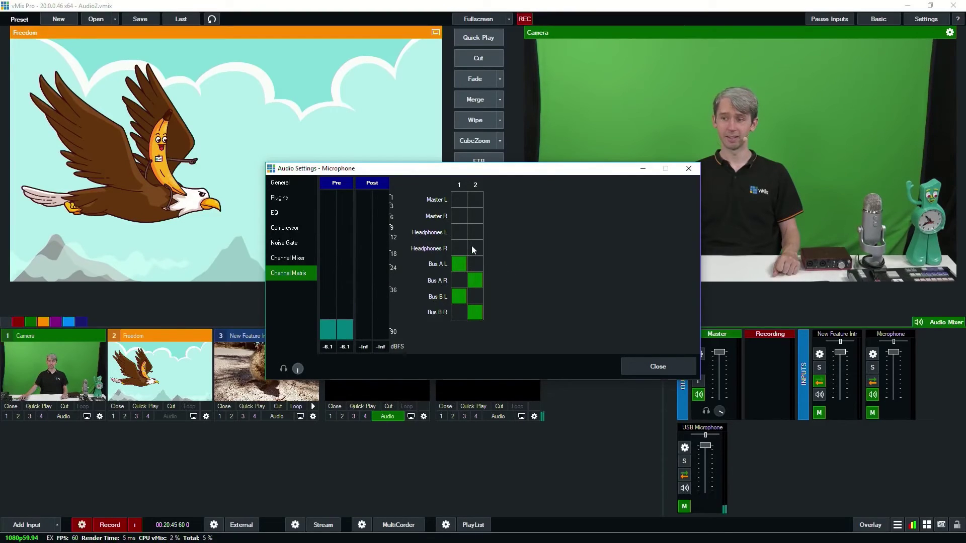
click(456, 201)
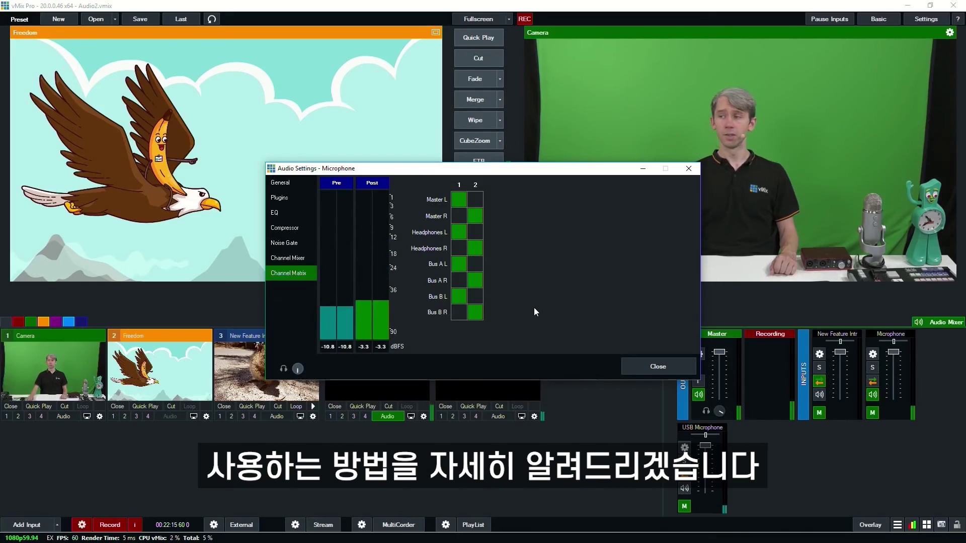
Close the microphone's audio settings and show Audio Outputs in the main vMix Settings
click(658, 366)
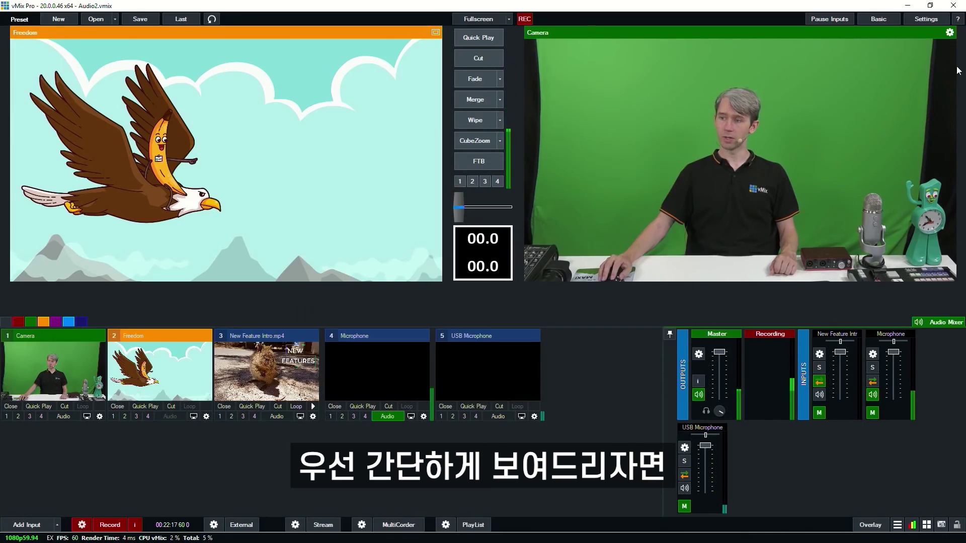
click(934, 22)
click(272, 276)
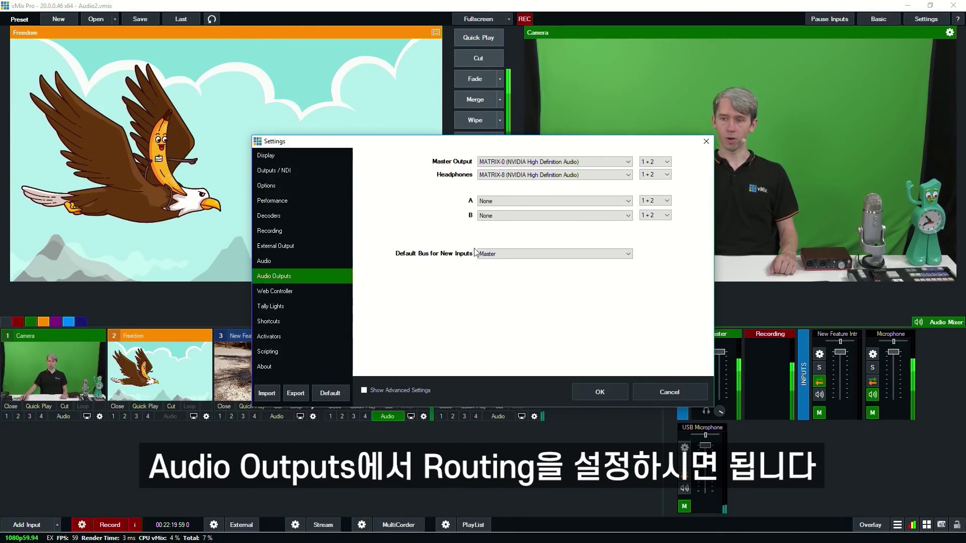